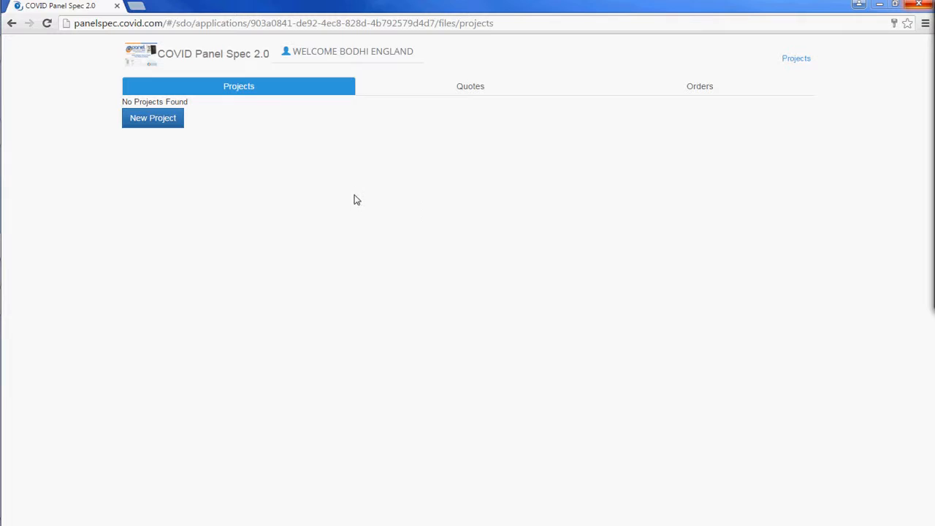
- Create the project "Test Project" with description "Testing out panel spec 2" and add a panel drawing named "First Drawing" to it
{"action": "left_click", "coordinate": [153, 122]}
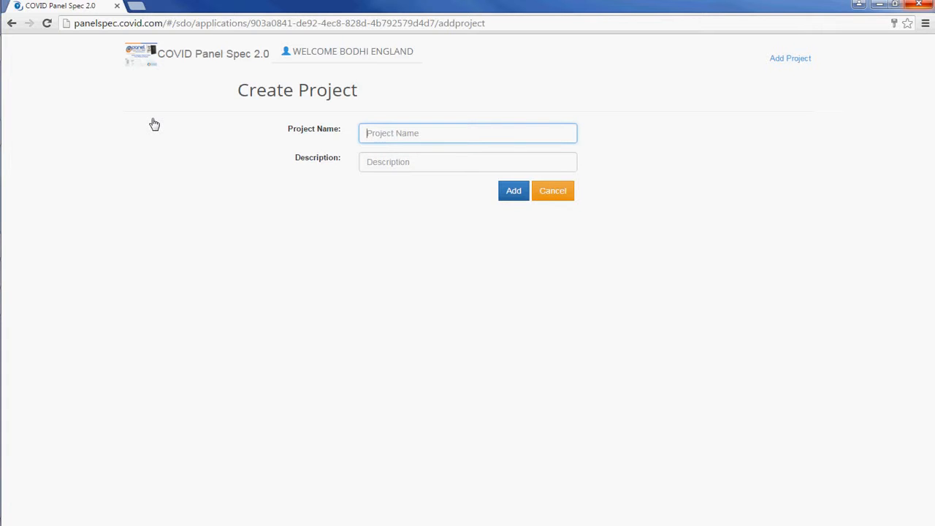
{"action": "type", "text": "T"}
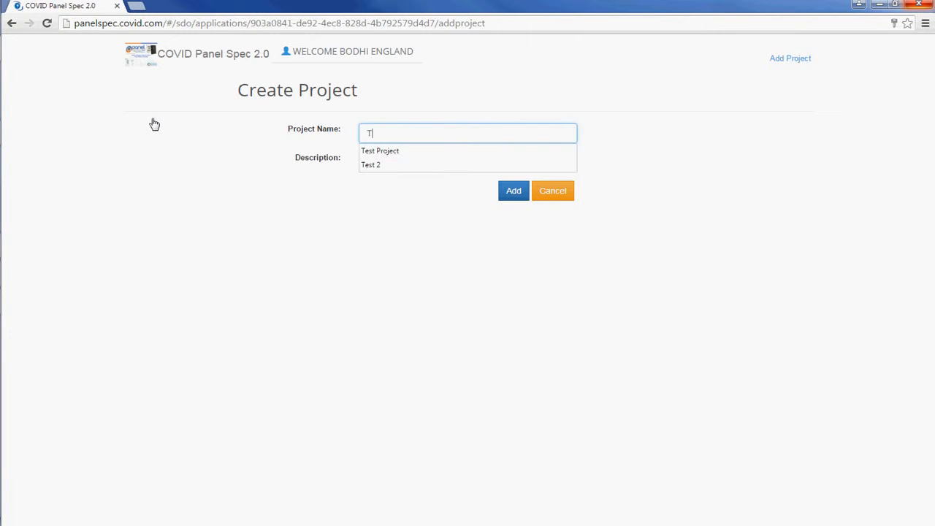
{"action": "key", "text": "Down"}
{"action": "key", "text": "Tab"}
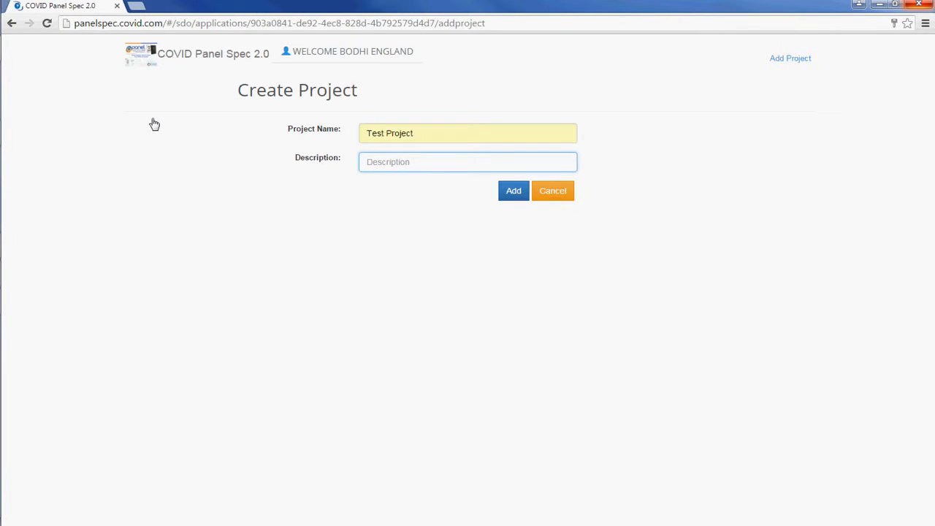
{"action": "type", "text": "Te"}
{"action": "key", "text": "Down"}
{"action": "key", "text": "Tab"}
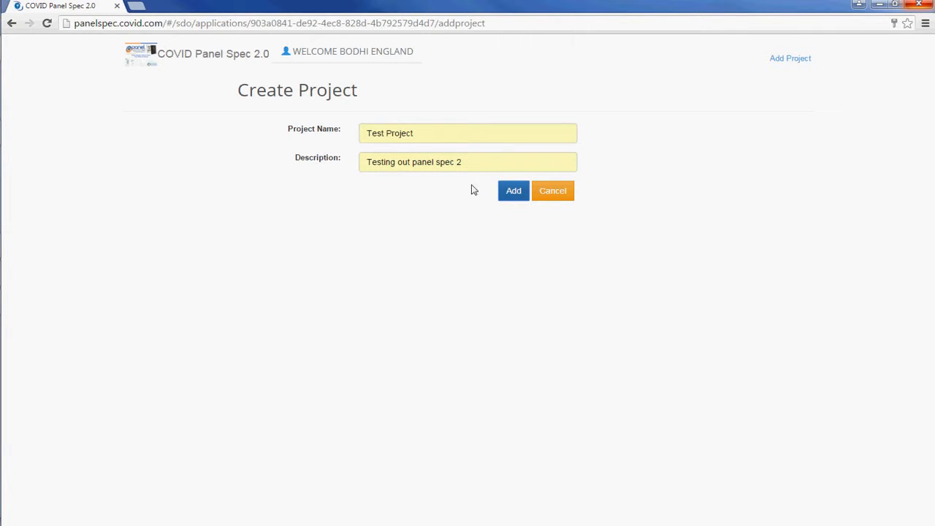
{"action": "left_click", "coordinate": [512, 193]}
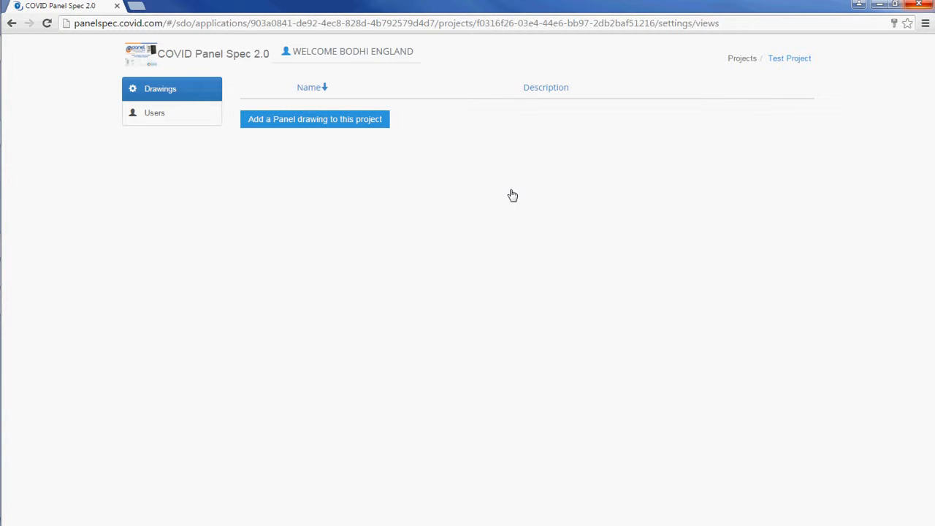
{"action": "left_click", "coordinate": [355, 125]}
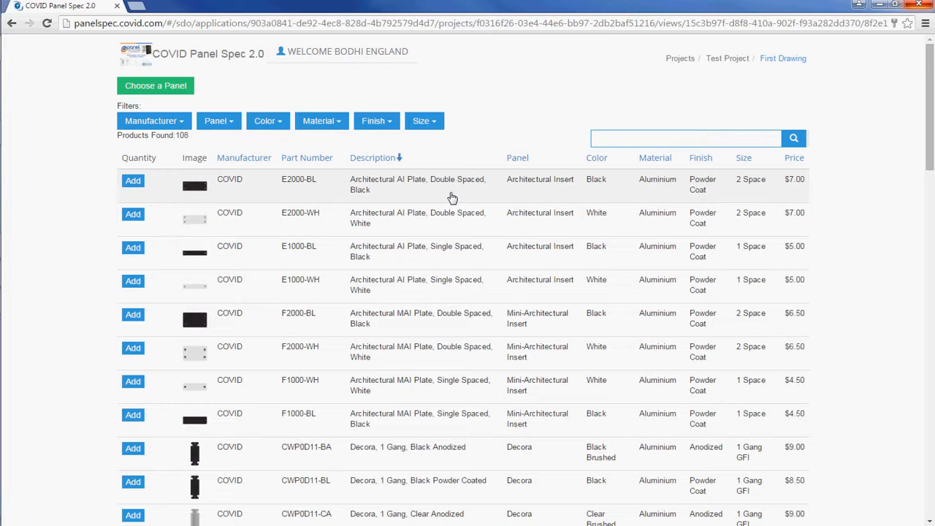
- Review the panel catalogue's filter options for manufacturer, panel, color, material, finish and size
{"action": "left_click", "coordinate": [160, 125]}
{"action": "left_click", "coordinate": [219, 122]}
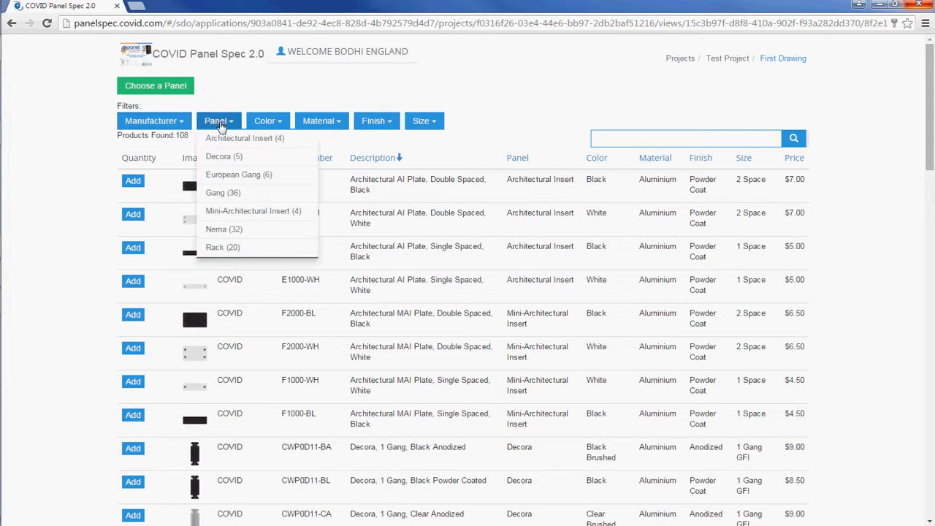
{"action": "left_click", "coordinate": [265, 121]}
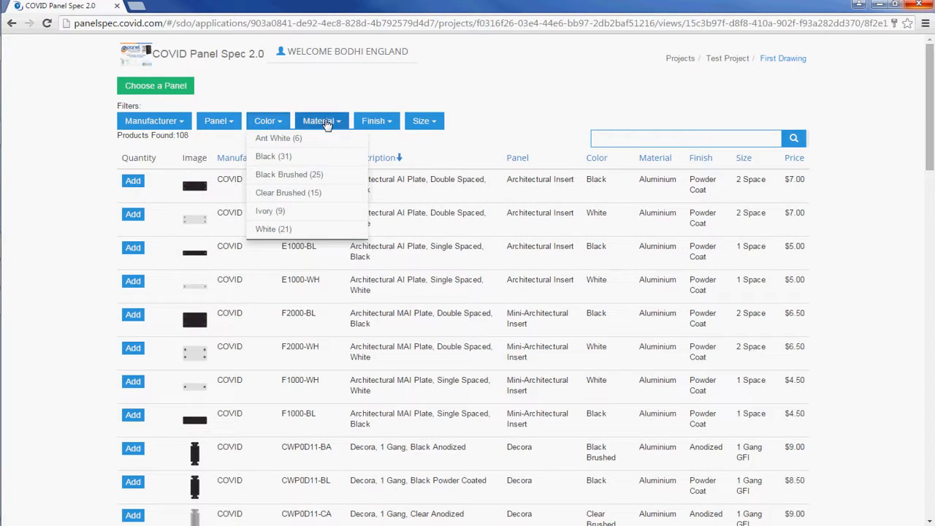
{"action": "left_click", "coordinate": [327, 122]}
{"action": "left_click", "coordinate": [376, 121]}
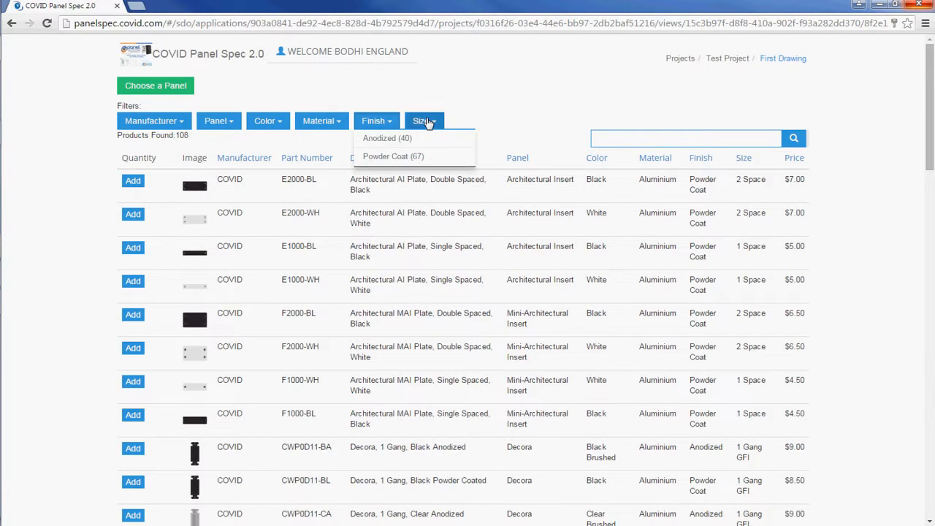
{"action": "left_click", "coordinate": [424, 122]}
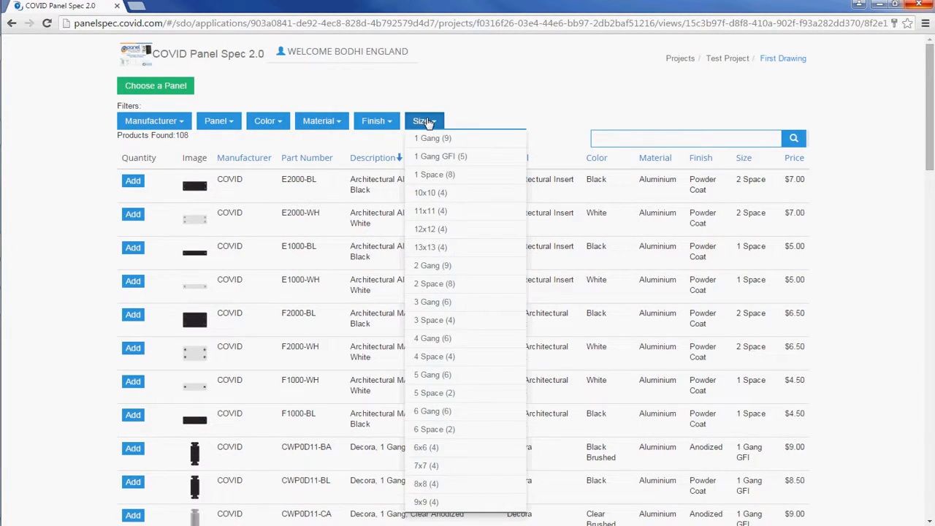
- Search the panel catalogue for "3RU" and add the flanged, black anodized rack panel CWP03RU-BA to the drawing
{"action": "left_click", "coordinate": [617, 138]}
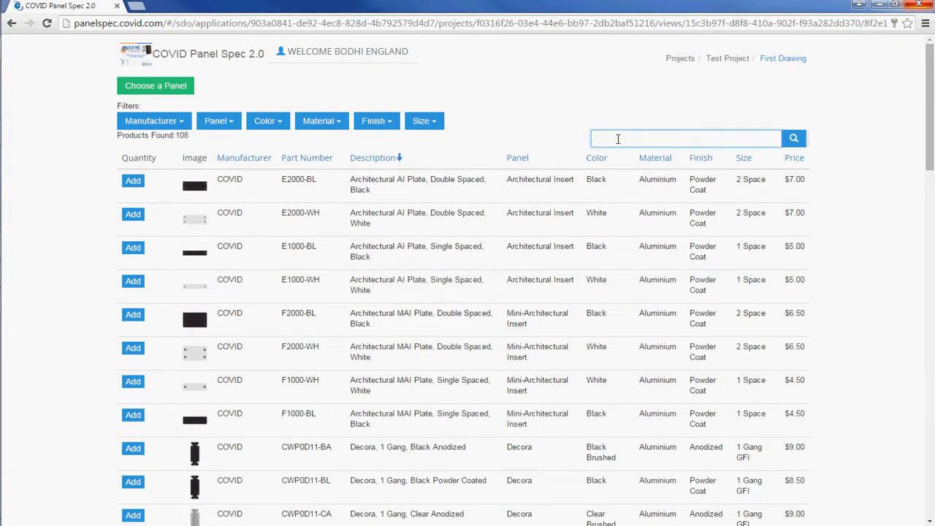
{"action": "type", "text": "3RU"}
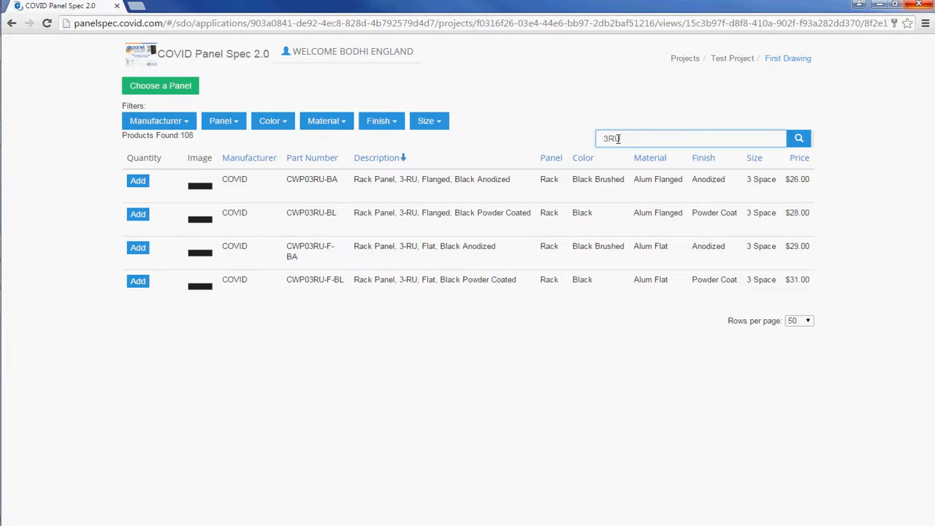
{"action": "left_click", "coordinate": [136, 181]}
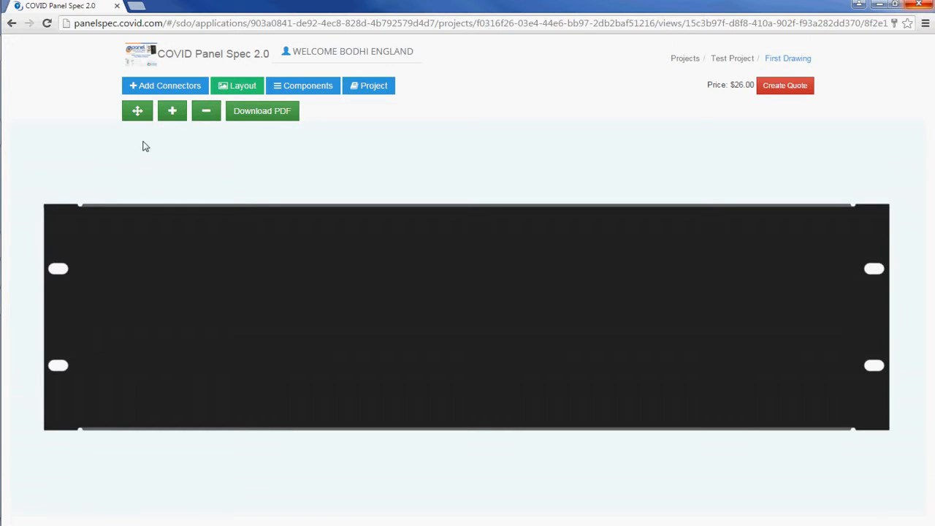
- Open the connector catalogue, look through its manufacturer and gender options, and filter it by the XLR connector type
{"action": "left_click", "coordinate": [155, 87]}
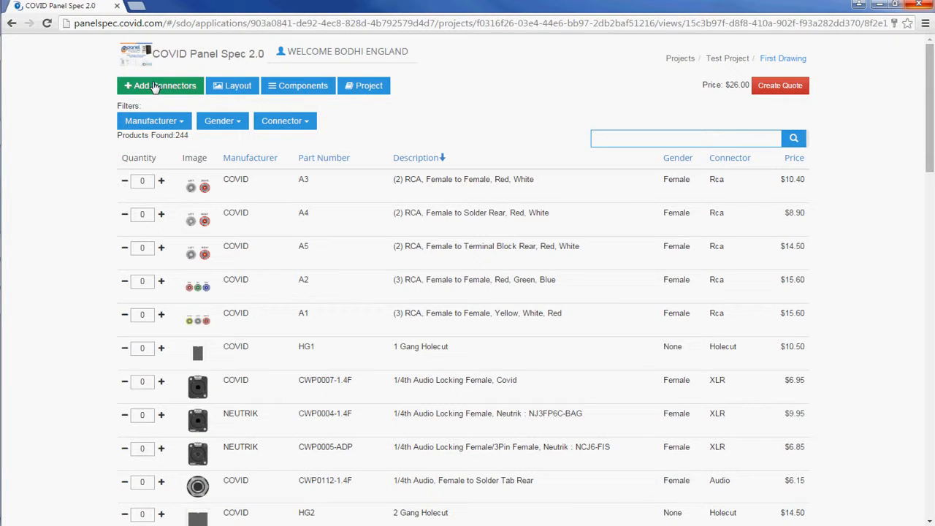
{"action": "left_click", "coordinate": [160, 123]}
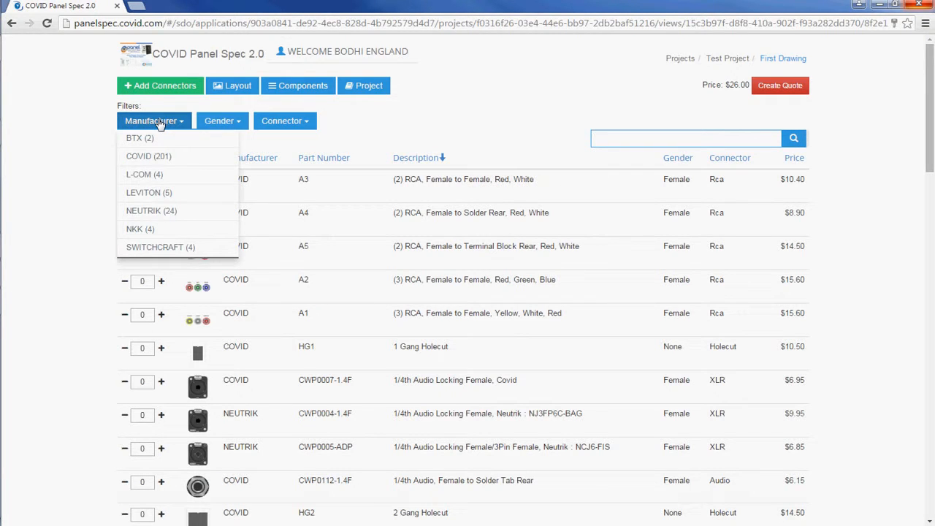
{"action": "left_click", "coordinate": [219, 122]}
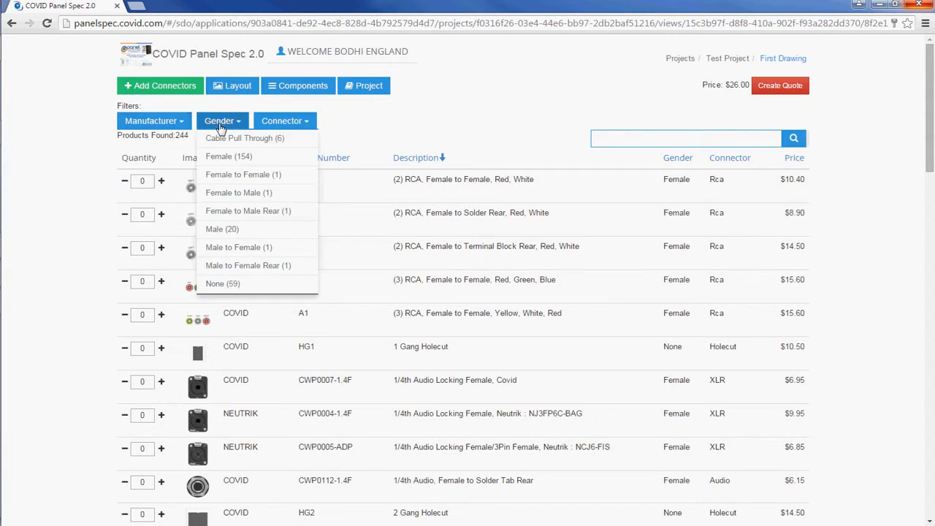
{"action": "left_click", "coordinate": [280, 123]}
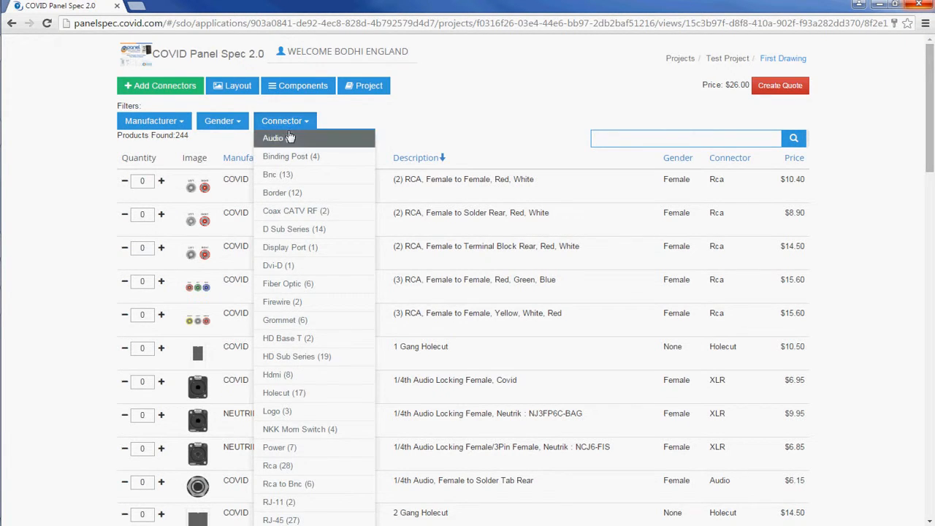
{"action": "scroll", "coordinate": [285, 136], "scroll_direction": "down", "scroll_amount": 3}
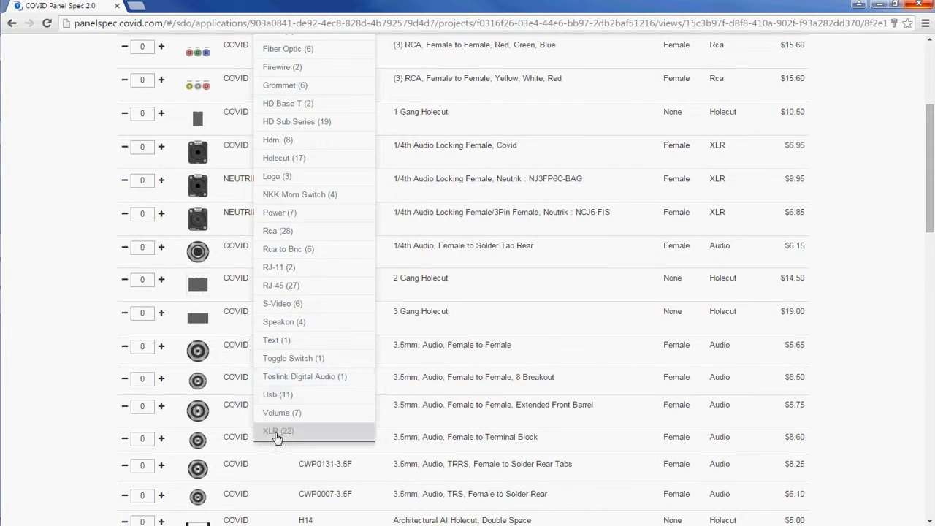
{"action": "left_click", "coordinate": [278, 432]}
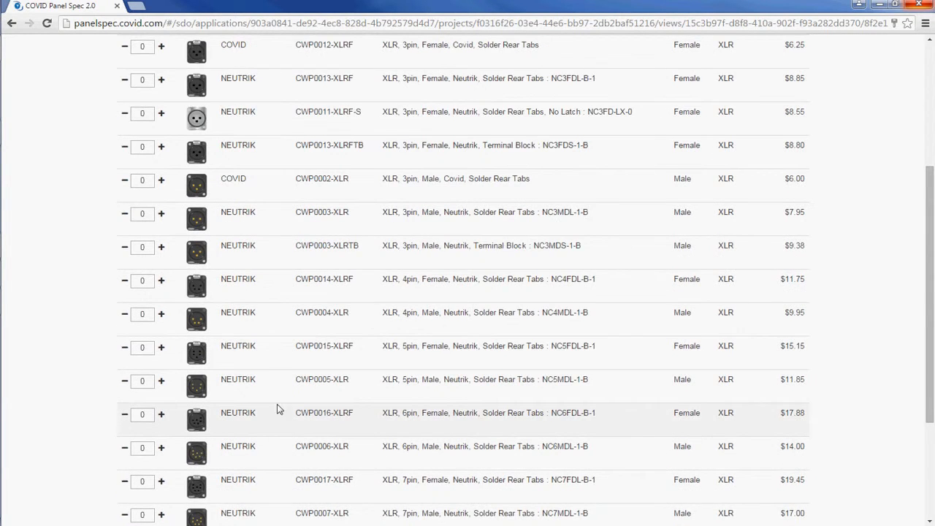
- Add three CWP0013-XLRF and two CWP0013-XLRFTB Neutrik 3-pin female XLR connectors to the panel
{"action": "scroll", "coordinate": [268, 258], "scroll_direction": "up", "scroll_amount": 3}
{"action": "left_click", "coordinate": [161, 255]}
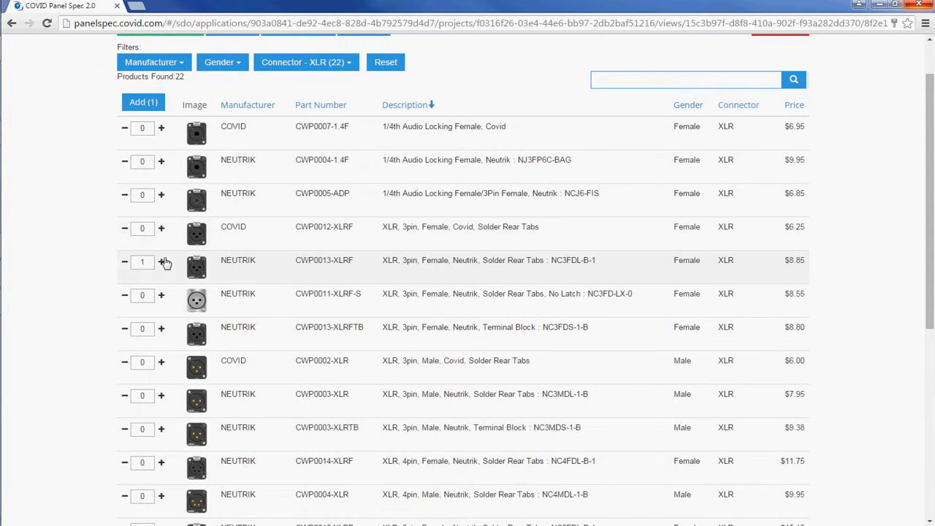
{"action": "left_click", "coordinate": [163, 263]}
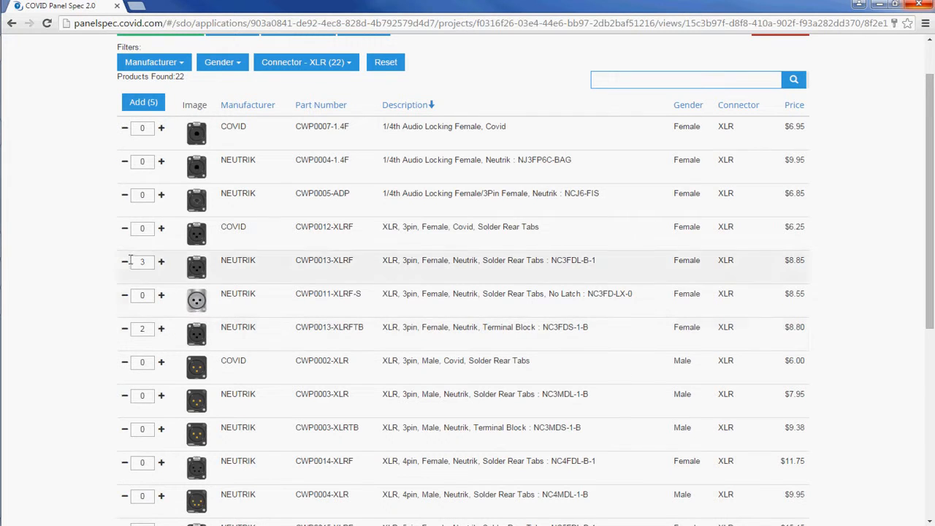
{"action": "left_click", "coordinate": [144, 103]}
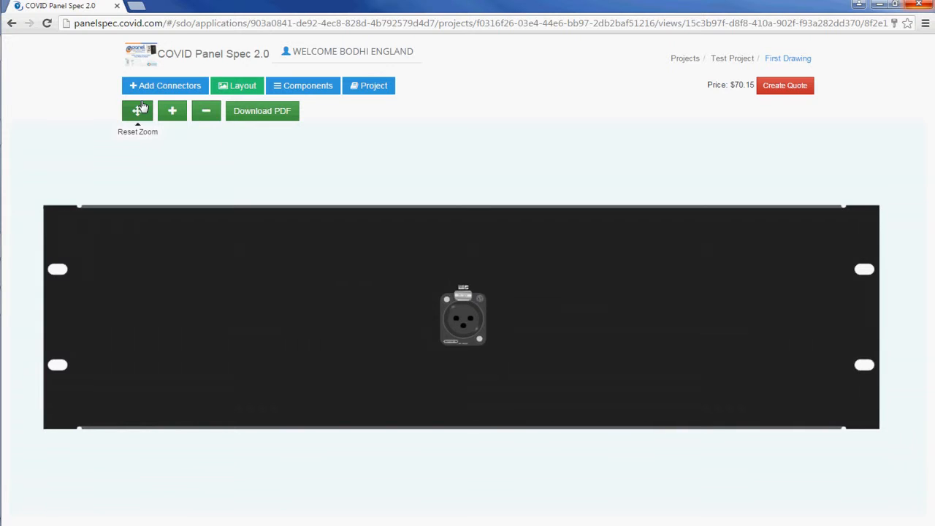
- Spread the five stacked XLR connectors apart into a loose row across the middle of the panel
{"action": "left_click_drag", "start_coordinate": [461, 326], "coordinate": [388, 328]}
{"action": "left_click", "coordinate": [450, 358]}
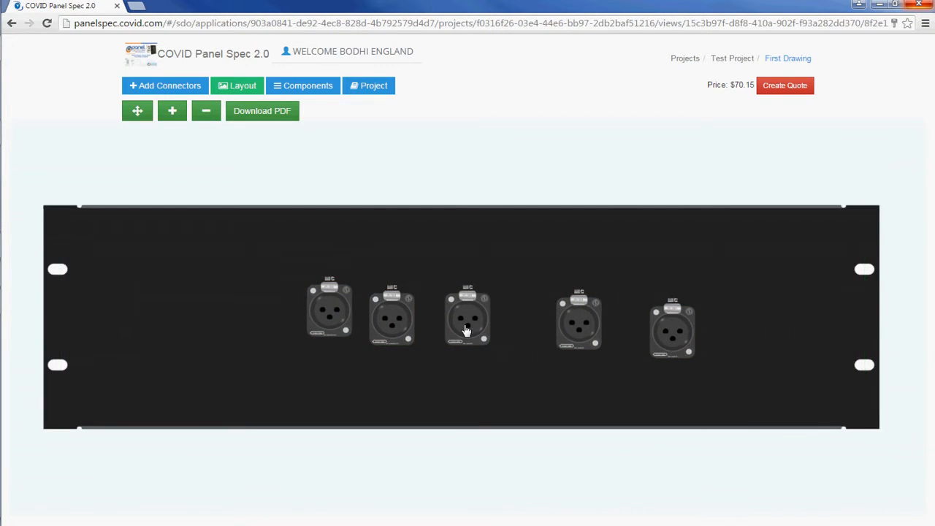
- Rotate the middle XLR connector through a full turn in 90-degree steps and clear the selection
{"action": "left_click", "coordinate": [466, 330]}
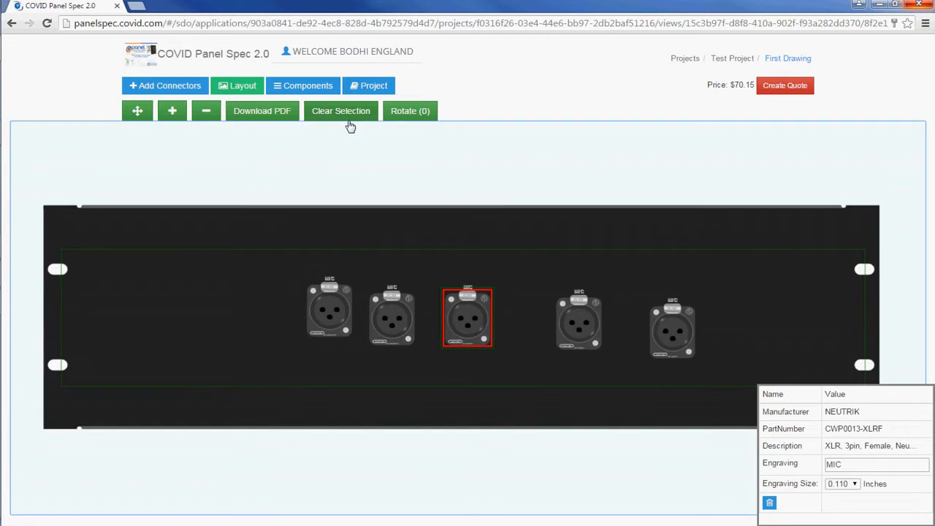
{"action": "left_click", "coordinate": [399, 114]}
{"action": "left_click", "coordinate": [398, 119]}
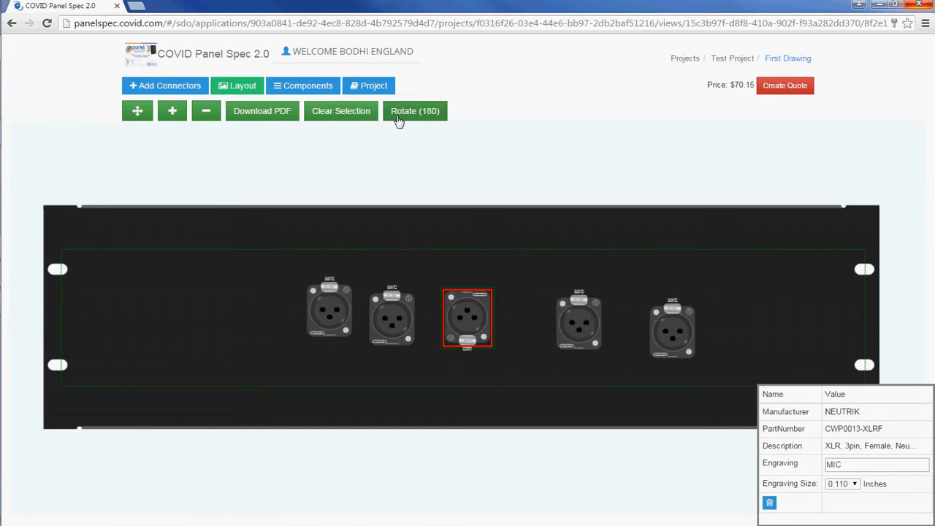
{"action": "left_click", "coordinate": [398, 121]}
{"action": "left_click", "coordinate": [399, 120]}
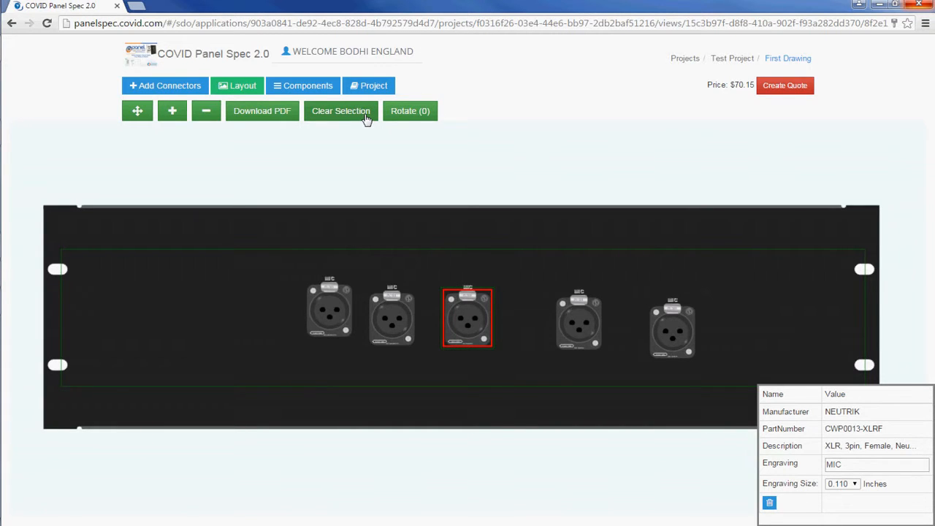
{"action": "left_click", "coordinate": [367, 119]}
- Reposition the leftmost CWP0013-XLRFTB connector on the panel and align it level with its two neighbours
{"action": "left_click_drag", "start_coordinate": [334, 317], "coordinate": [286, 331]}
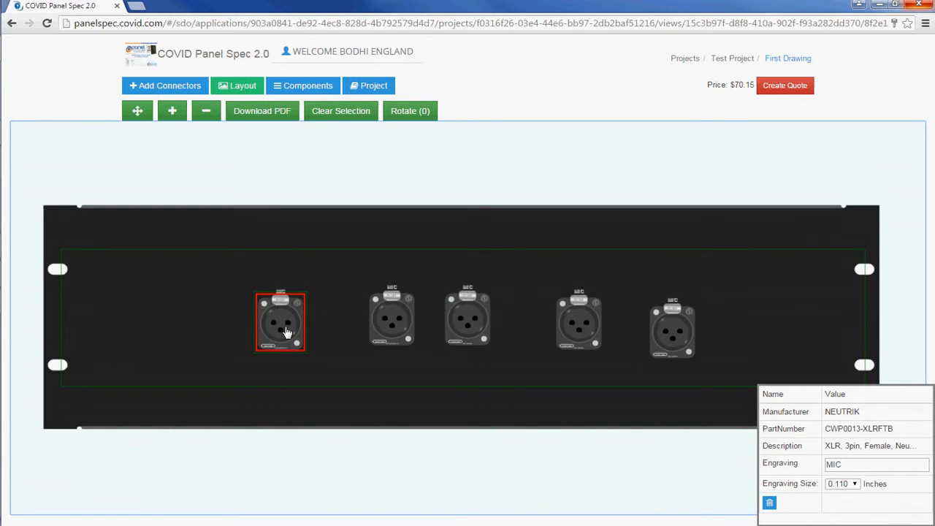
{"action": "left_click_drag", "start_coordinate": [286, 332], "coordinate": [301, 296]}
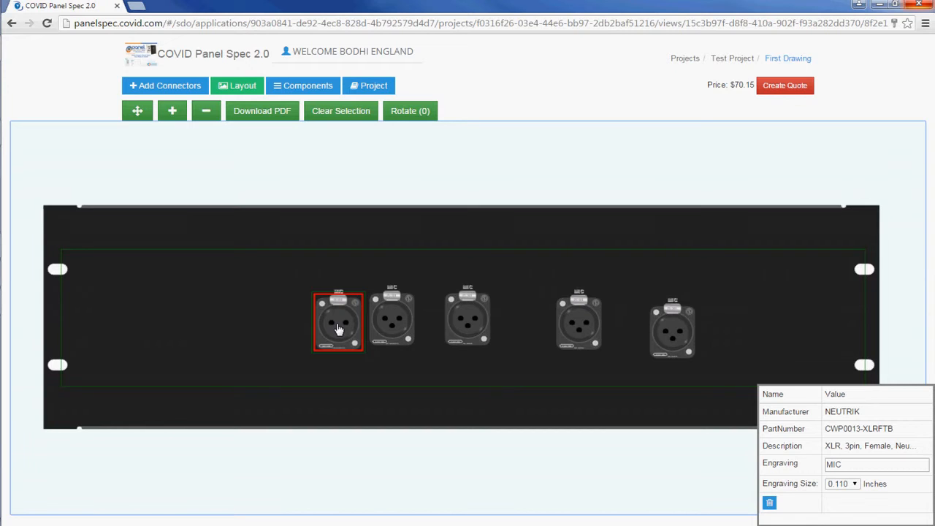
{"action": "left_click_drag", "start_coordinate": [338, 329], "coordinate": [237, 301]}
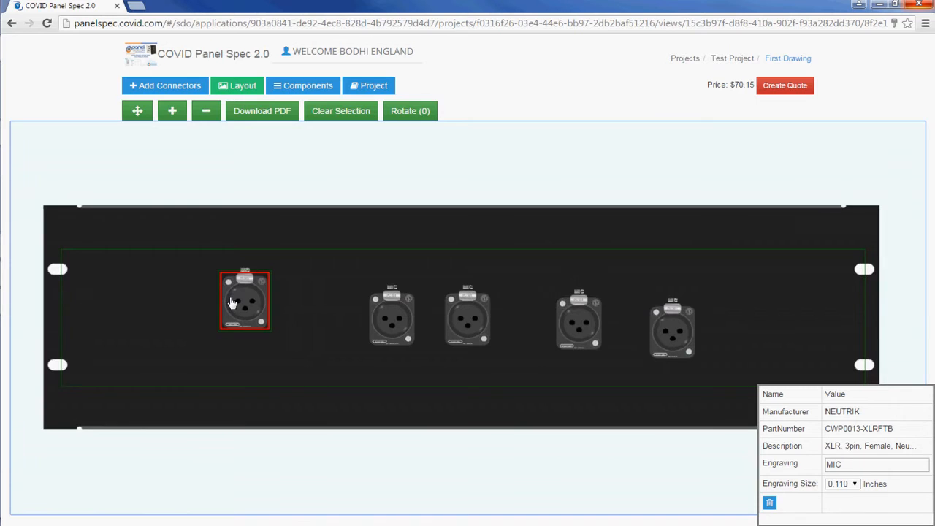
{"action": "left_click_drag", "start_coordinate": [230, 304], "coordinate": [249, 312]}
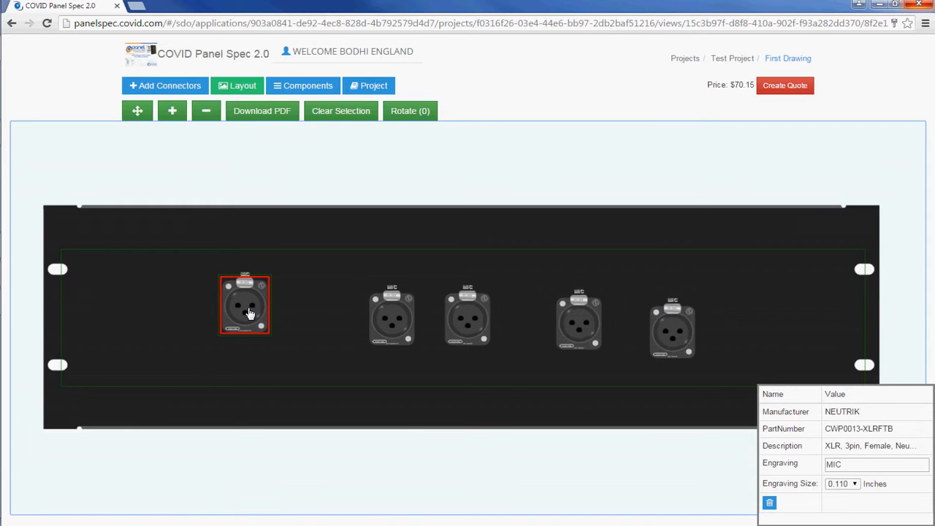
{"action": "left_click_drag", "start_coordinate": [249, 313], "coordinate": [248, 326]}
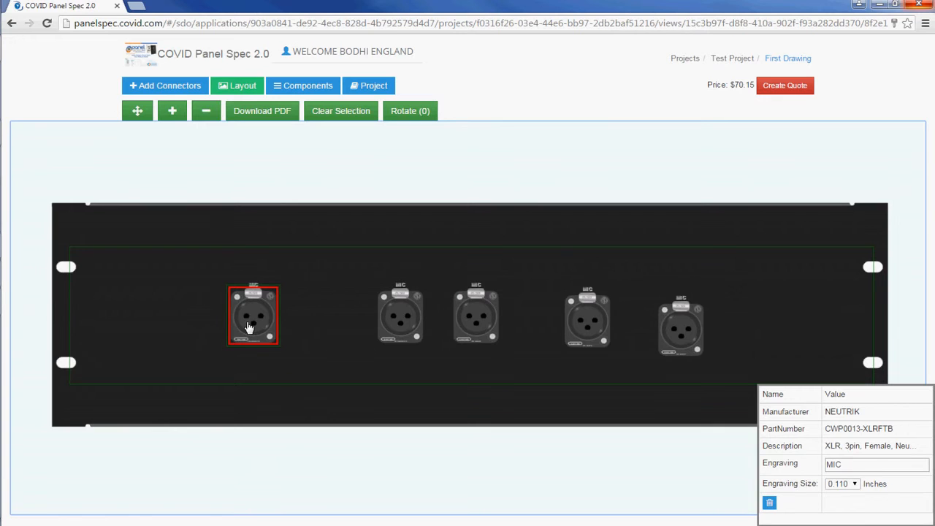
{"action": "left_click_drag", "start_coordinate": [248, 328], "coordinate": [289, 329]}
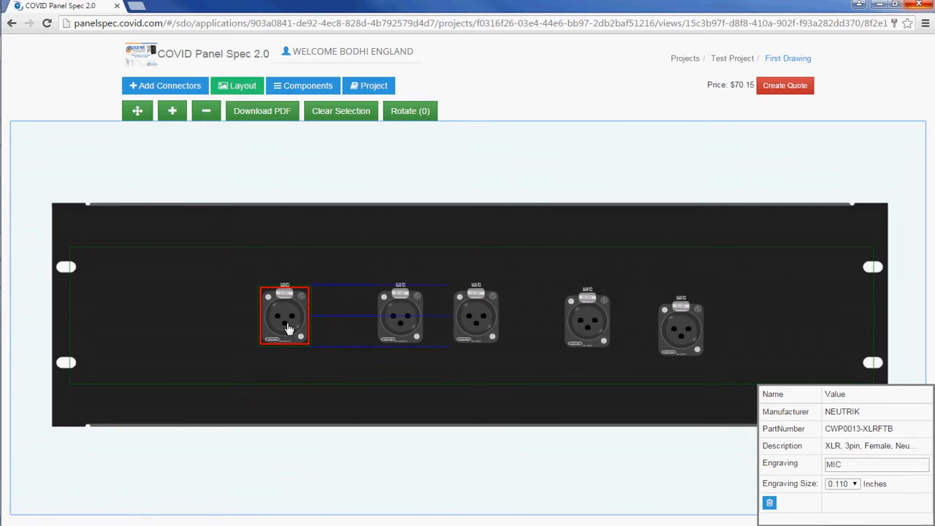
- Raise the second connector to the panel's upper area and align the leftmost CWP0013-XLRFTB connector directly beneath it
{"action": "left_click_drag", "start_coordinate": [289, 329], "coordinate": [289, 329]}
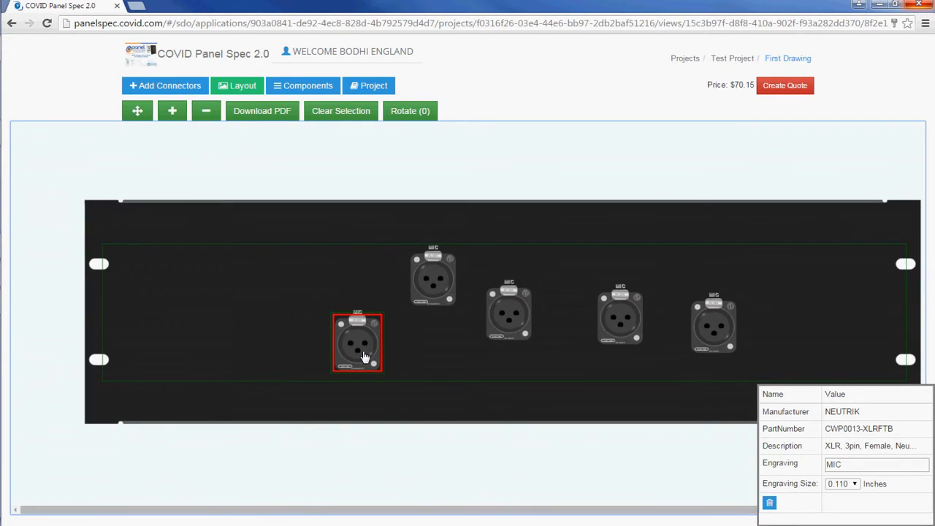
{"action": "left_click_drag", "start_coordinate": [373, 369], "coordinate": [444, 374]}
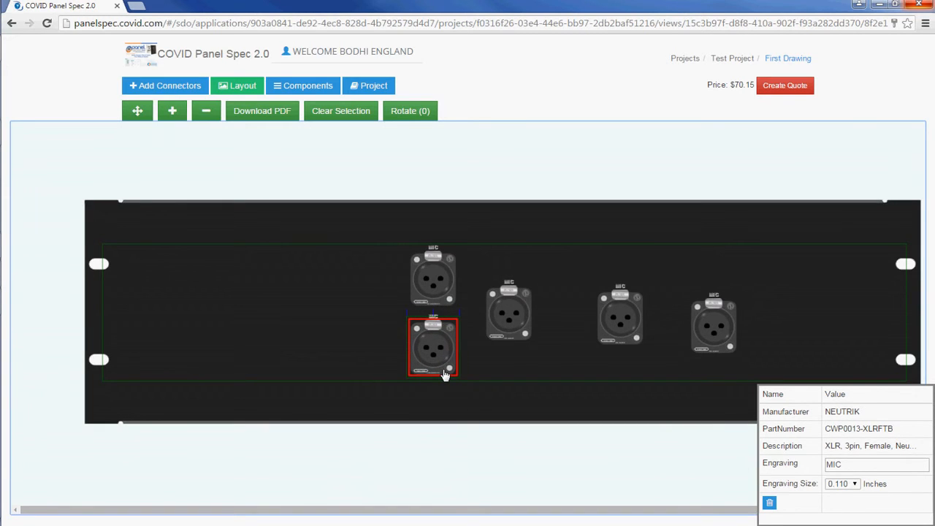
{"action": "left_click_drag", "start_coordinate": [446, 374], "coordinate": [446, 374]}
- Delete the selected CWP0013-XLRFTB connector beneath the raised one
{"action": "left_click", "coordinate": [770, 504]}
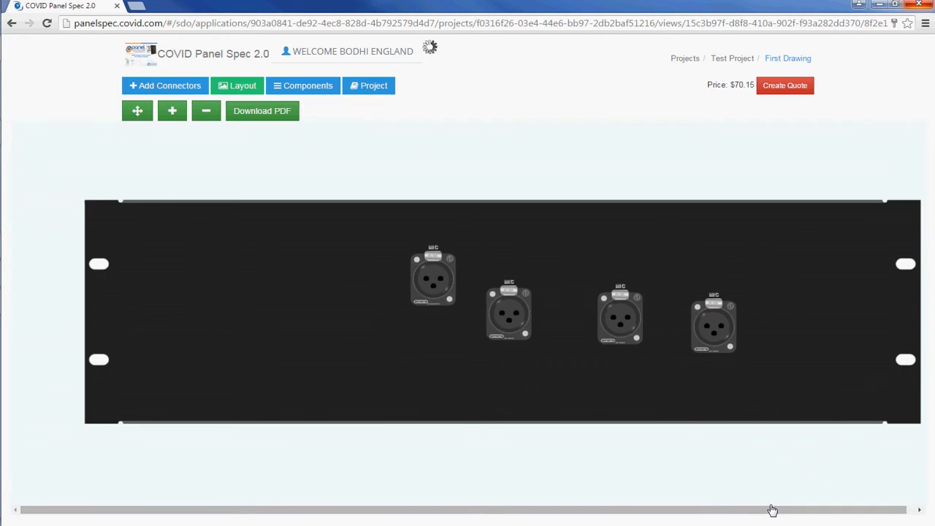